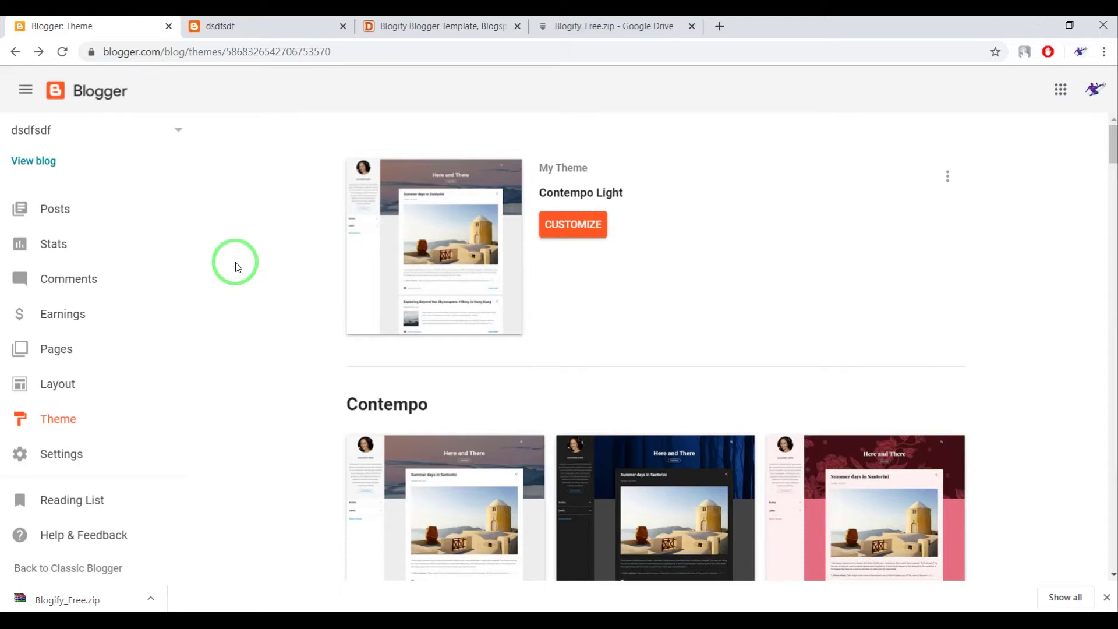
Look at the live dsdfsdf blog, then bring up the Blogify template download page.
{"action": "left_click", "coordinate": [262, 26]}
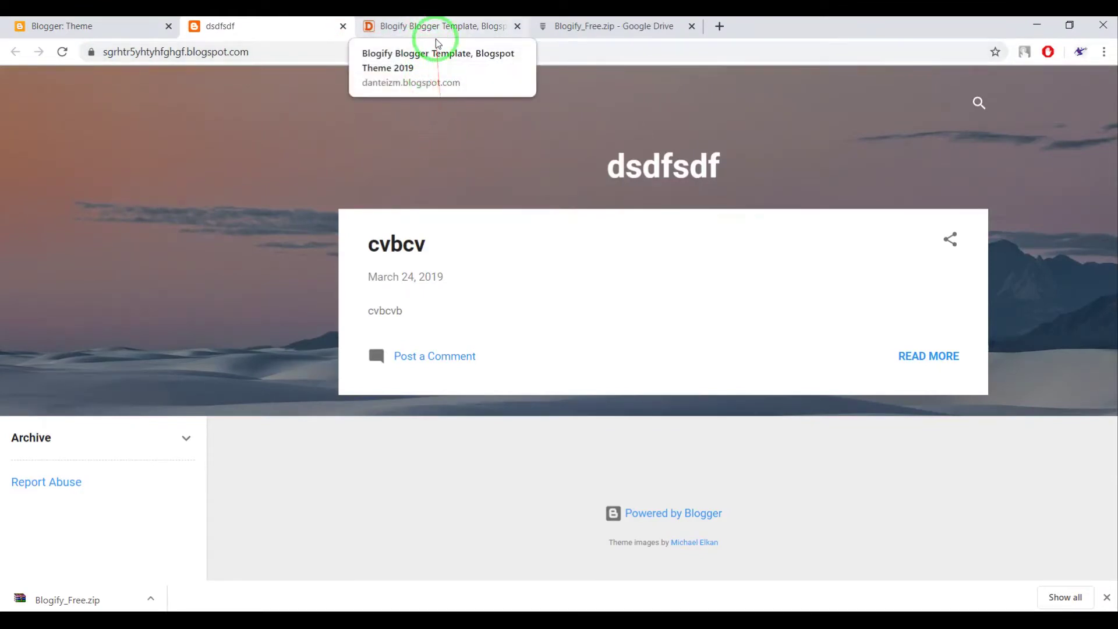
{"action": "left_click", "coordinate": [438, 26]}
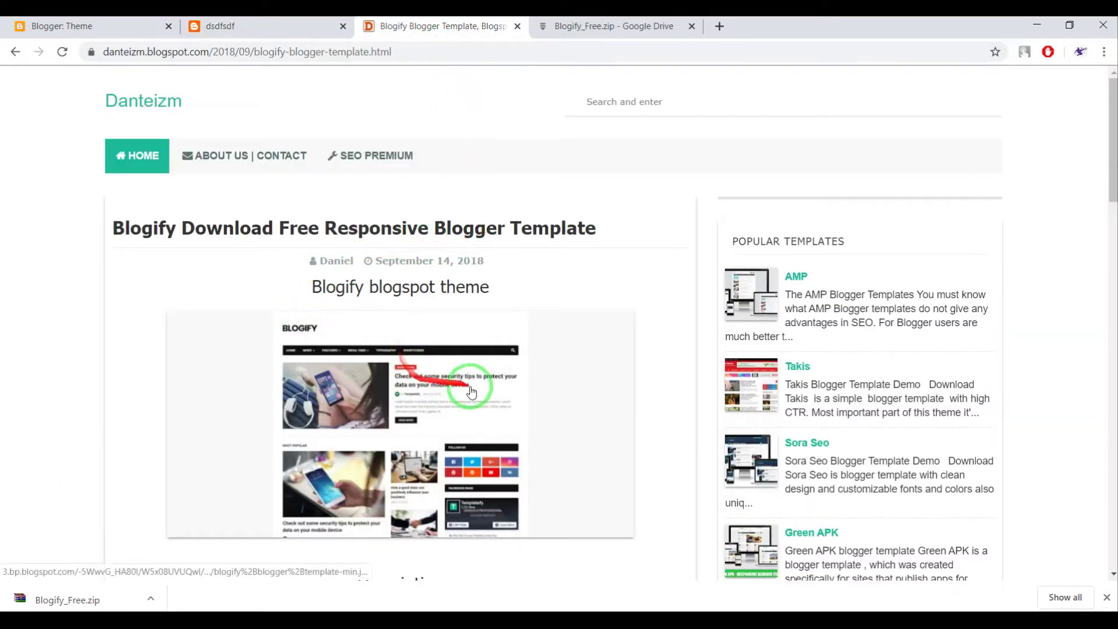
{"action": "scroll", "coordinate": [367, 350], "scroll_direction": "down", "scroll_amount": 4}
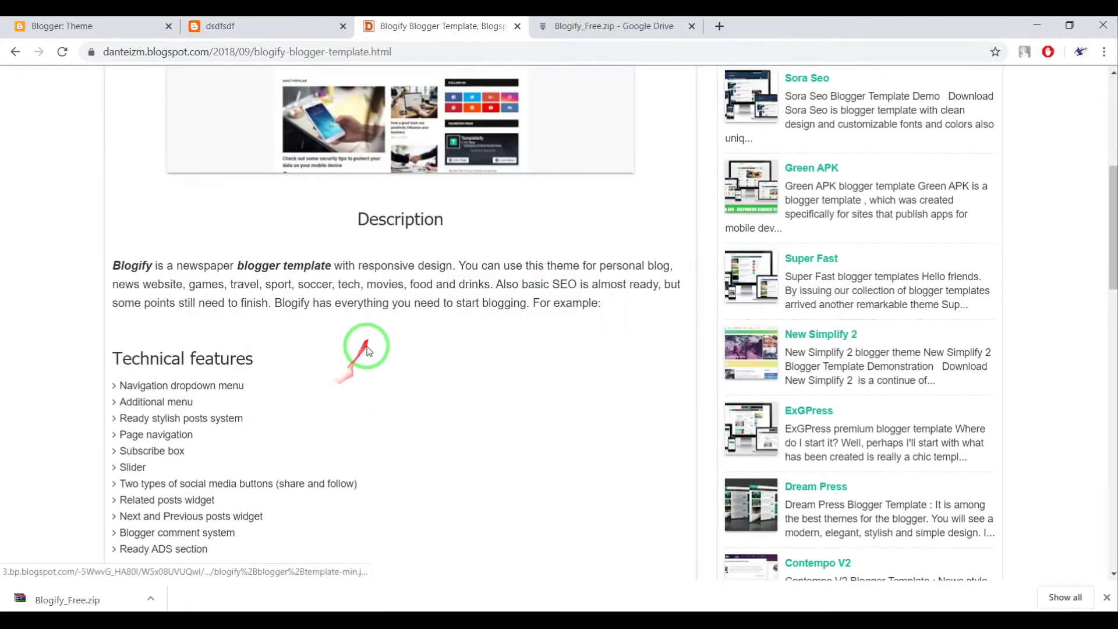
{"action": "scroll", "coordinate": [367, 350], "scroll_direction": "down", "scroll_amount": 3}
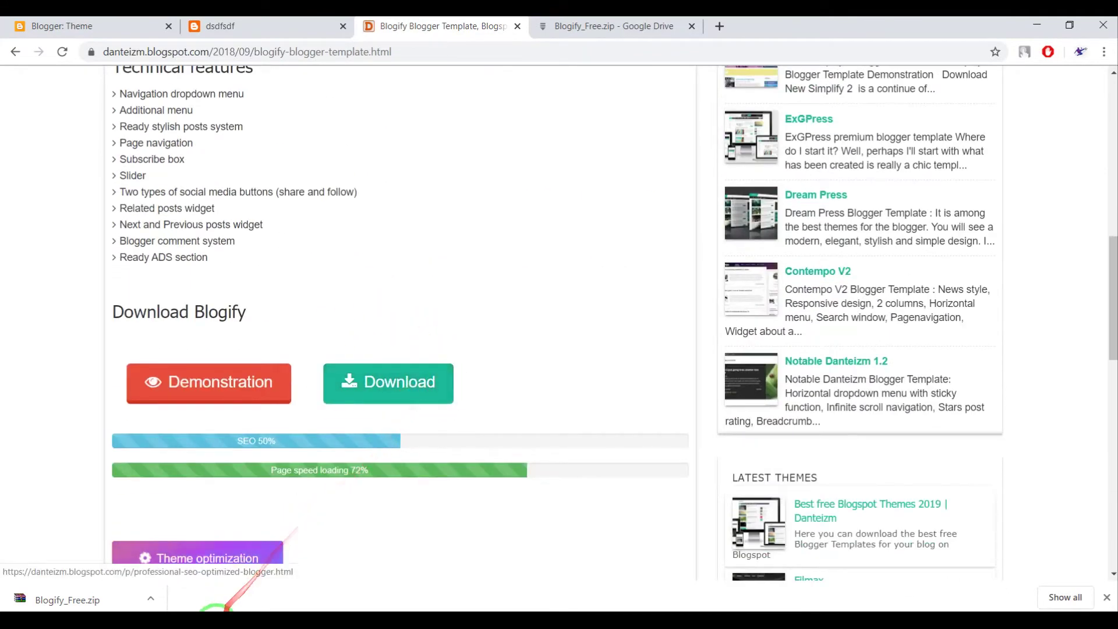
Go back to Blogger's Theme page and bring up the folder holding the Blogify download.
{"action": "left_click", "coordinate": [105, 27]}
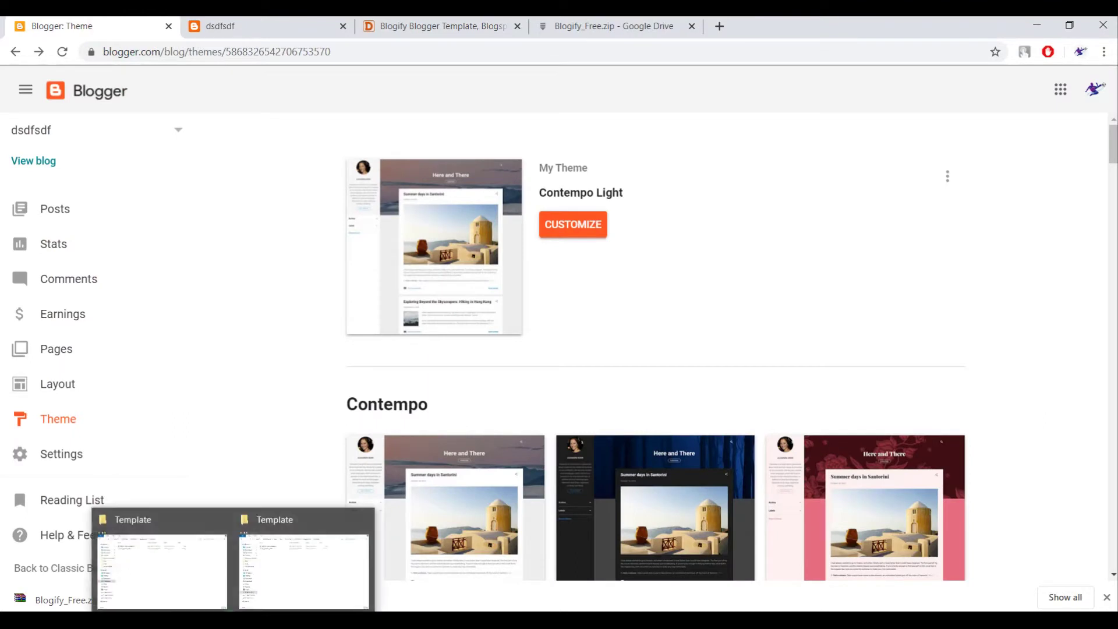
{"action": "left_click", "coordinate": [301, 559]}
Extract Blogify_Free from Blogify_Free.zip into New folder with WinRAR, replacing existing files.
{"action": "left_click", "coordinate": [147, 134]}
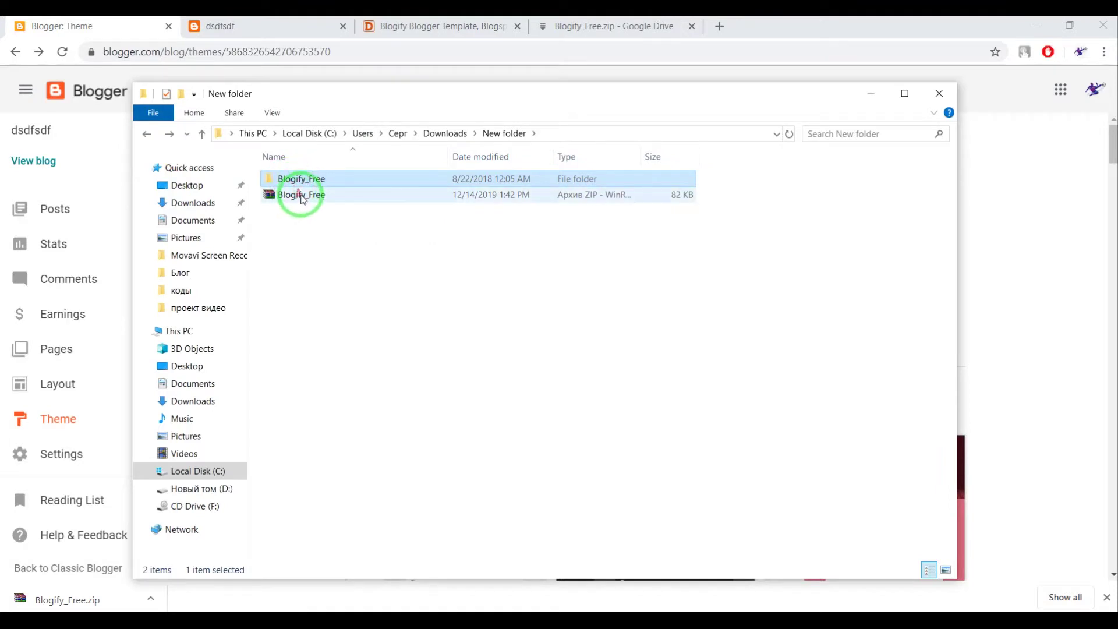
{"action": "double_click", "coordinate": [301, 196]}
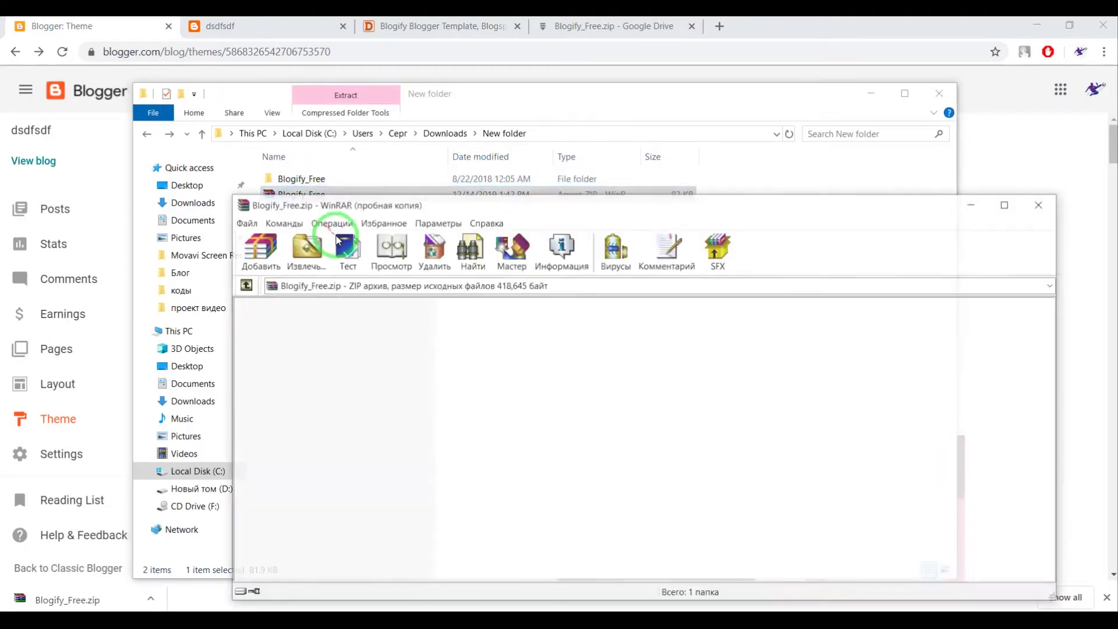
{"action": "left_click_drag", "start_coordinate": [512, 202], "coordinate": [716, 219]}
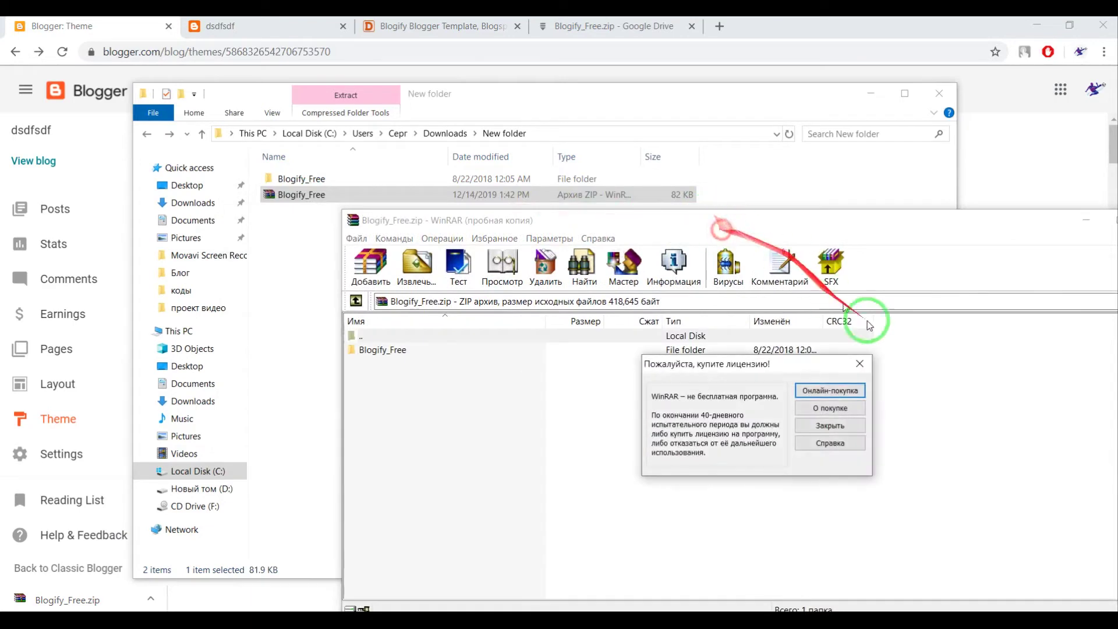
{"action": "left_click", "coordinate": [859, 364]}
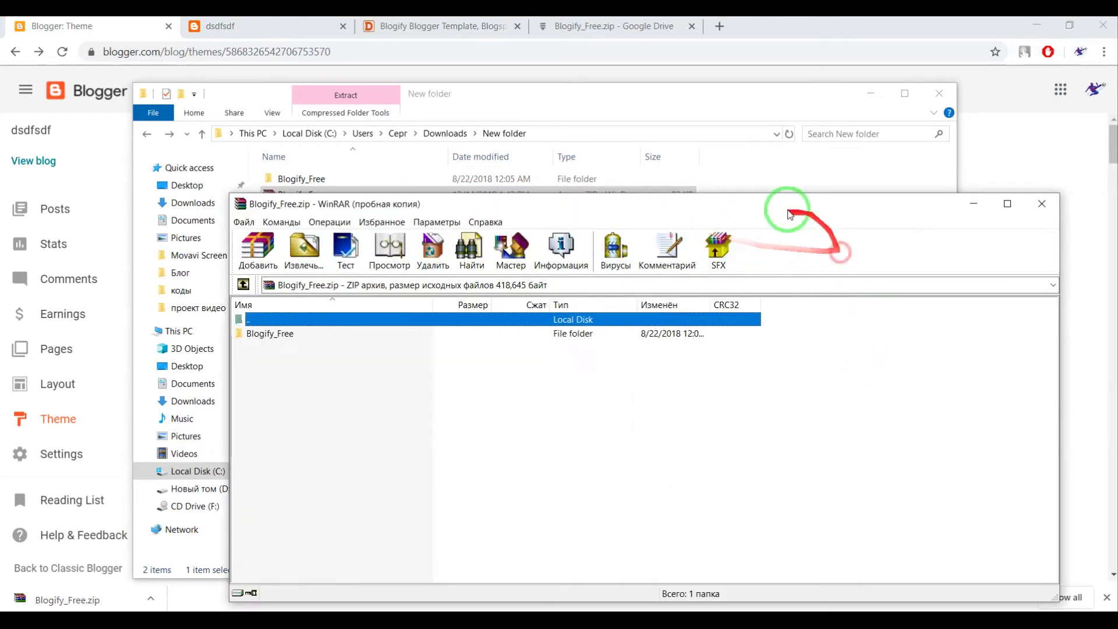
{"action": "left_click_drag", "start_coordinate": [789, 214], "coordinate": [1083, 241]}
{"action": "left_click_drag", "start_coordinate": [577, 360], "coordinate": [497, 352]}
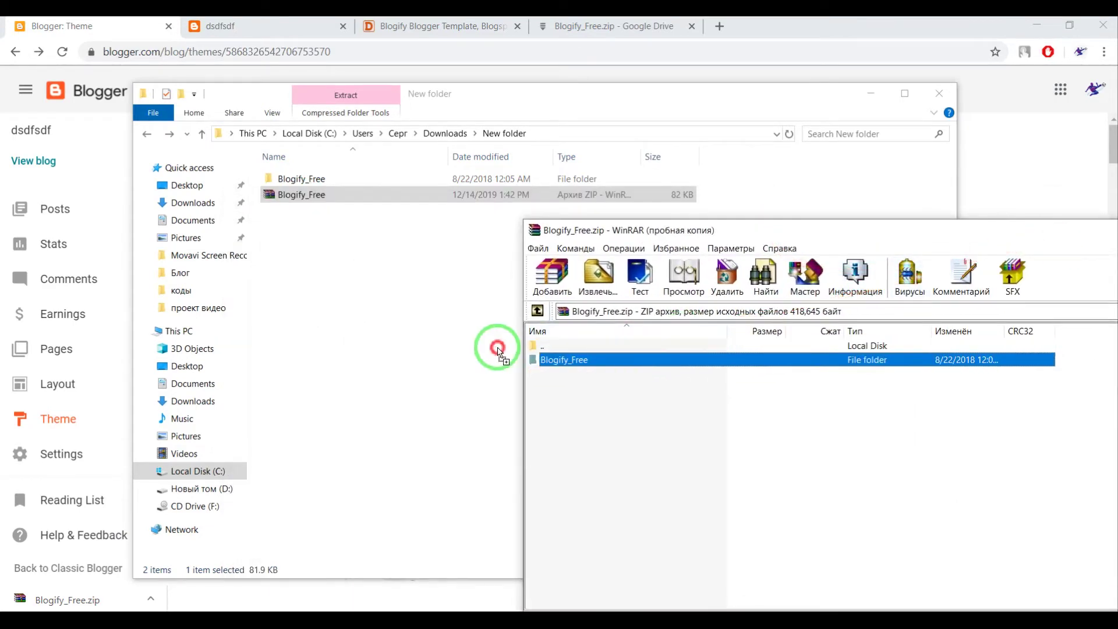
{"action": "left_click_drag", "start_coordinate": [501, 351], "coordinate": [363, 289]}
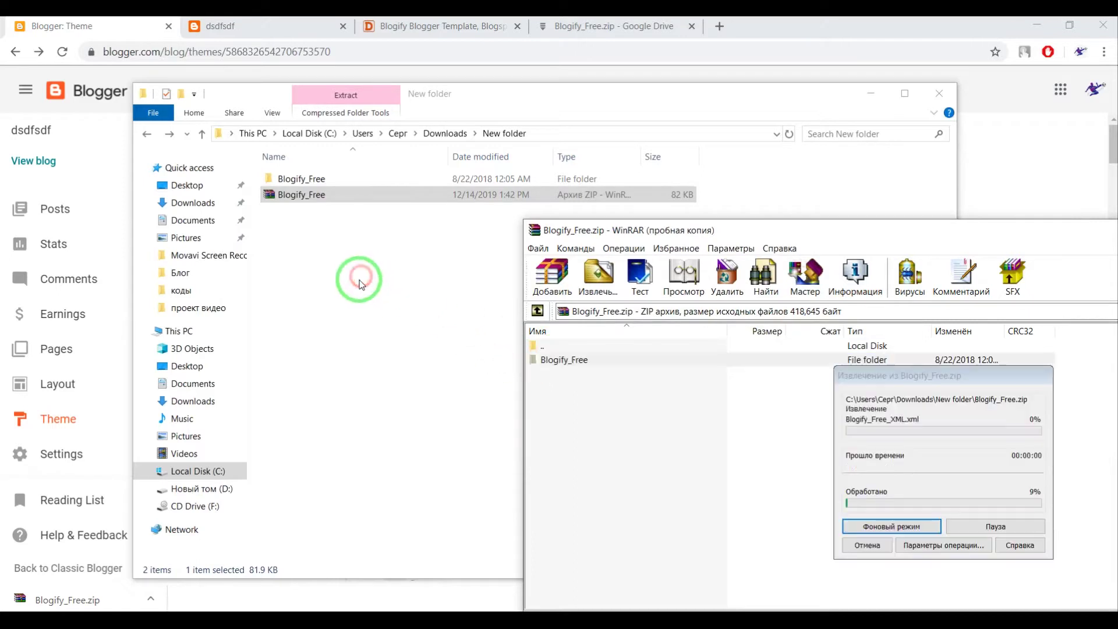
{"action": "left_click", "coordinate": [536, 250]}
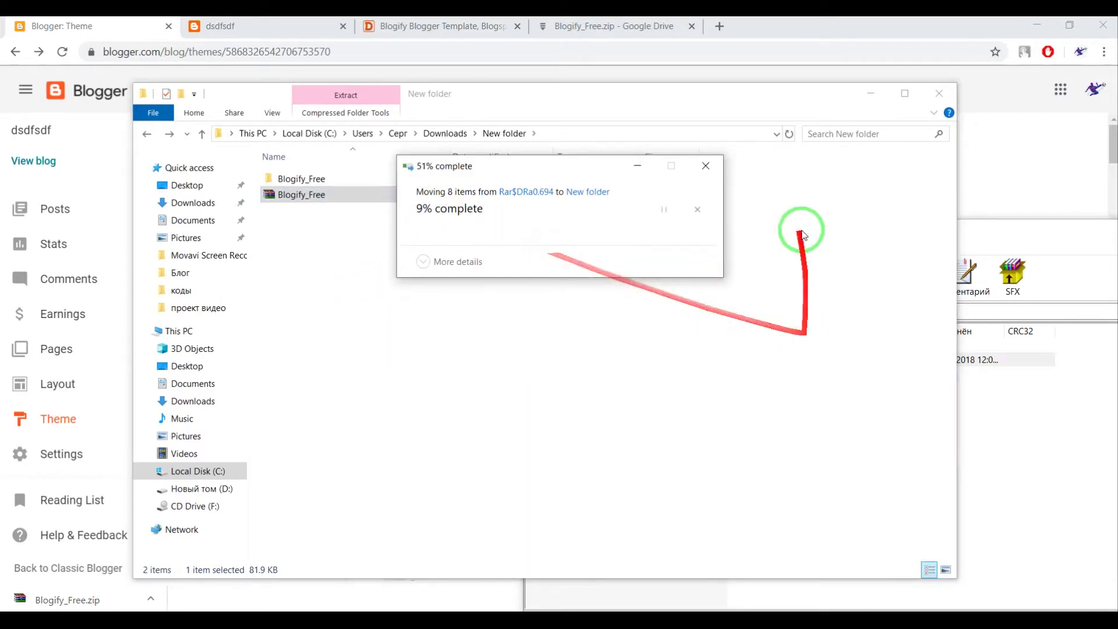
Browse Blogify_Free > Template to find Blogify_Free_XML, then minimize Explorer for Blogger.
{"action": "double_click", "coordinate": [301, 179]}
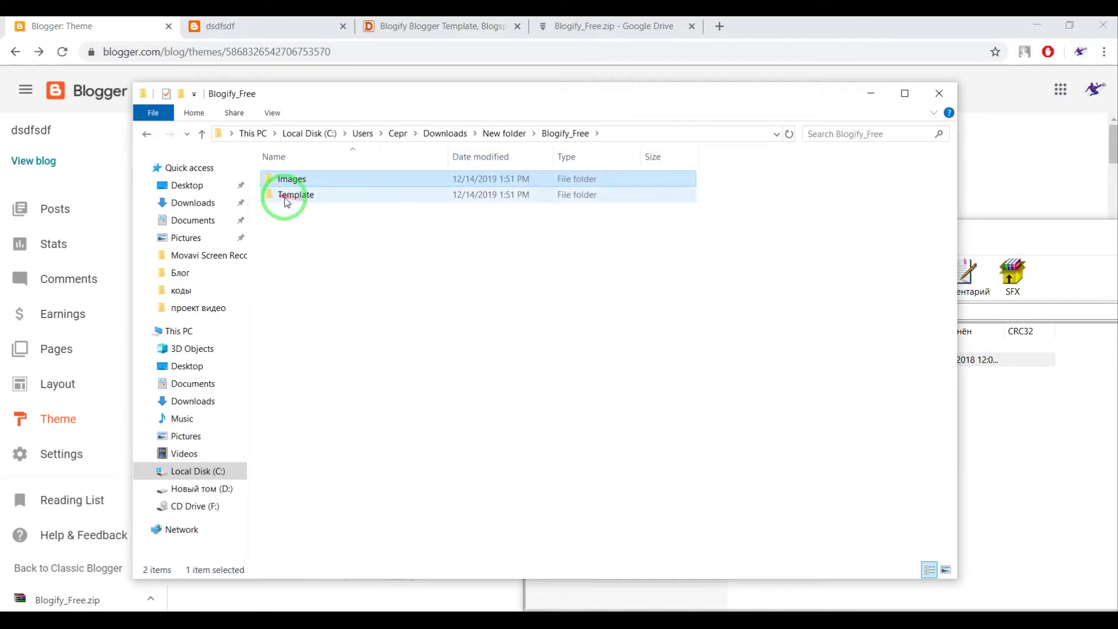
{"action": "double_click", "coordinate": [287, 195]}
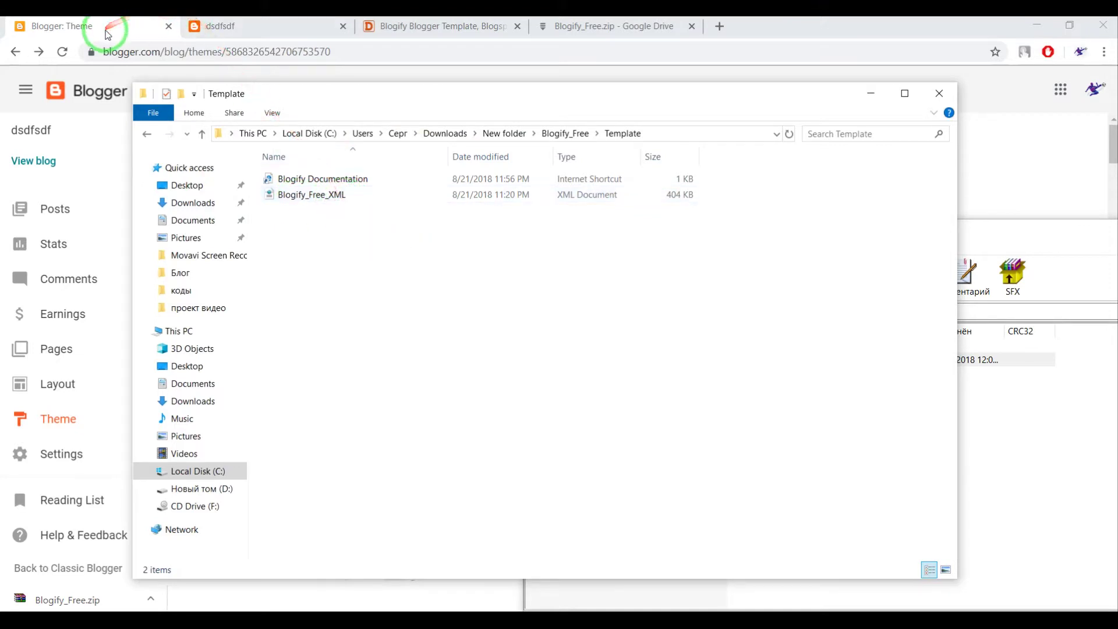
{"action": "left_click", "coordinate": [223, 29]}
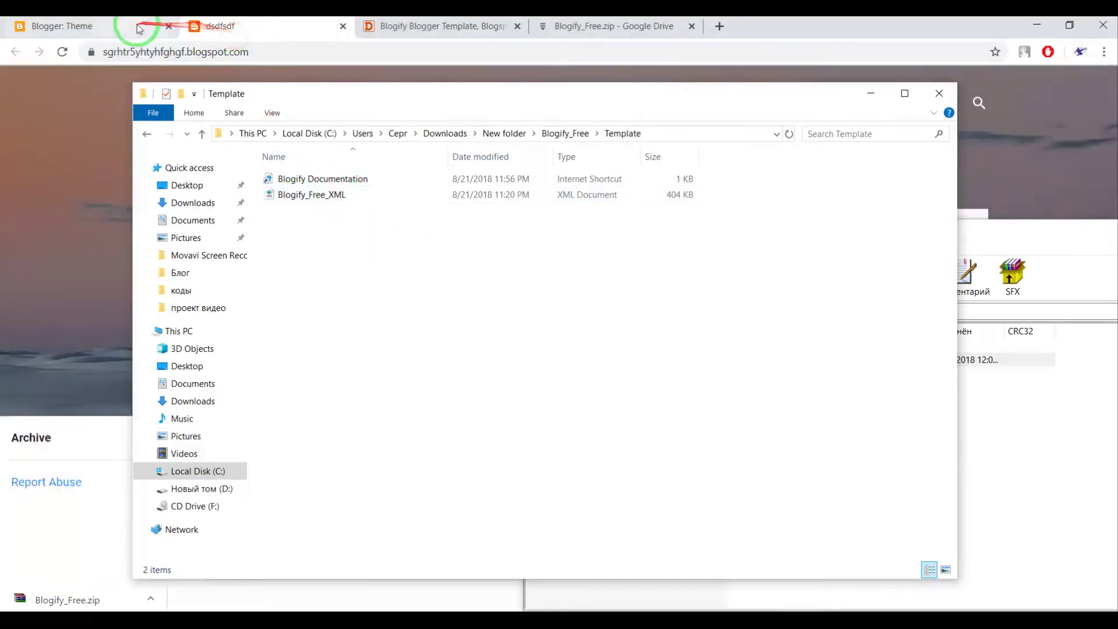
{"action": "left_click", "coordinate": [871, 93]}
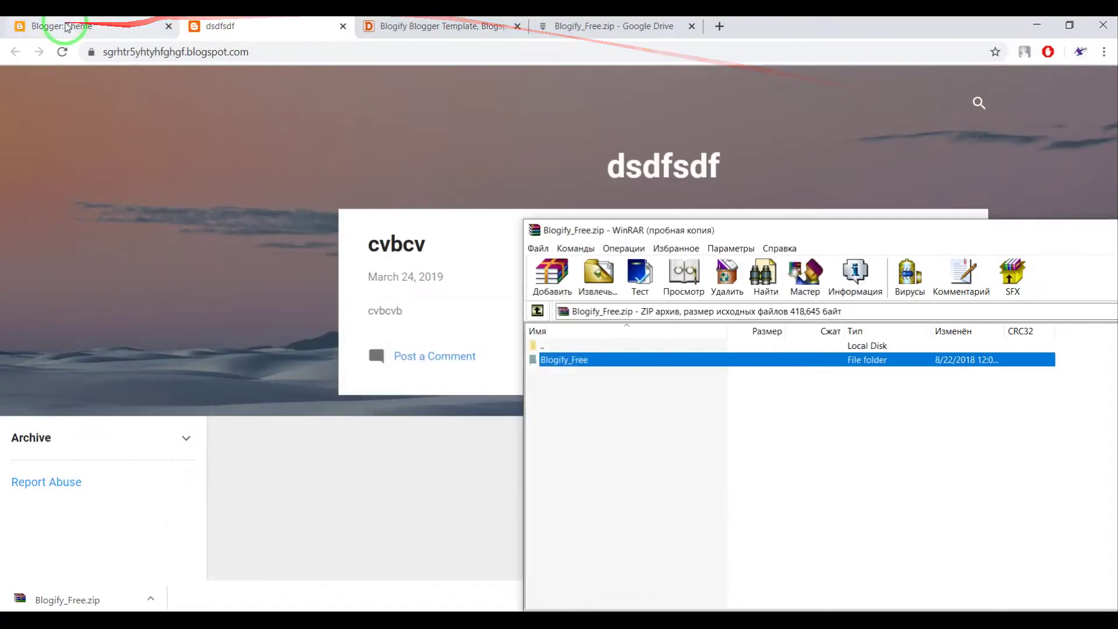
{"action": "left_click", "coordinate": [62, 26]}
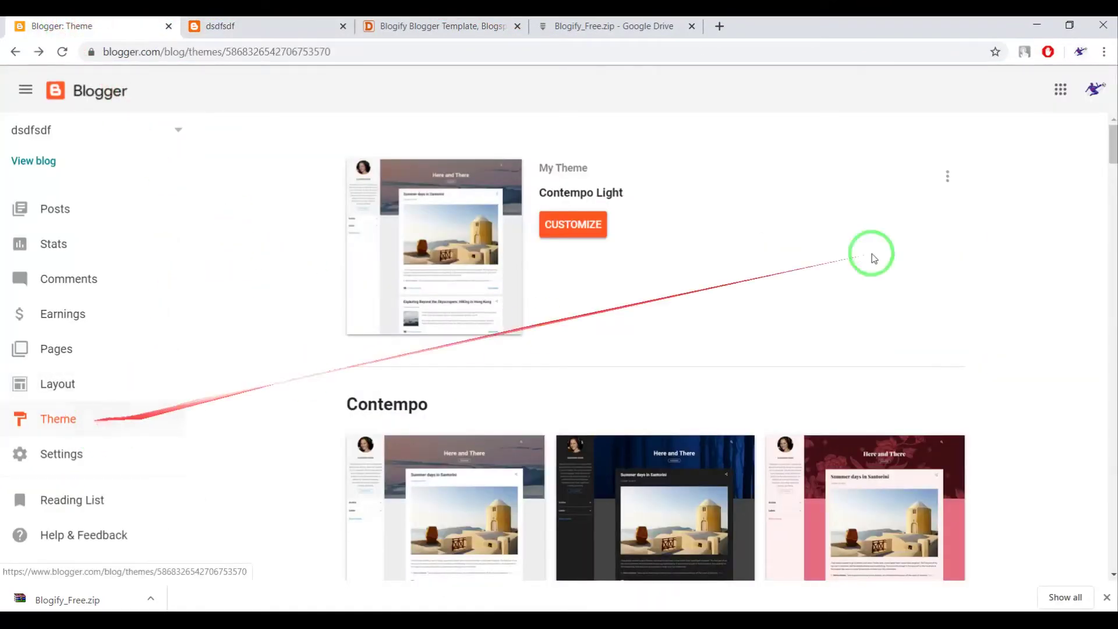
Restore the Blogger theme by uploading the Blogify_Free_XML file from the Template folder.
{"action": "left_click", "coordinate": [946, 175]}
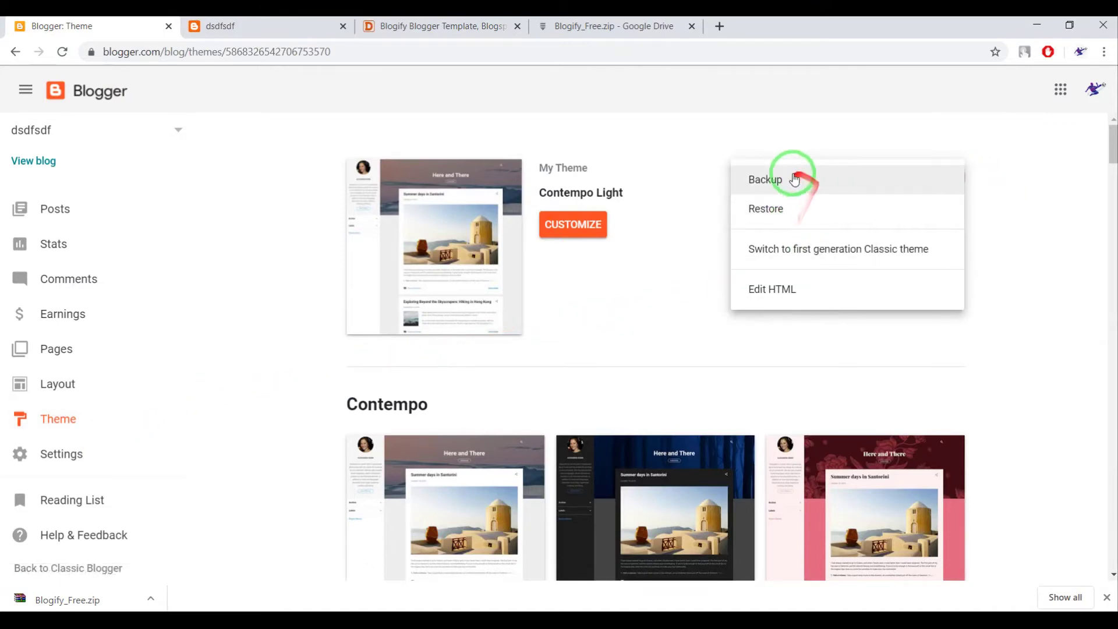
{"action": "left_click", "coordinate": [769, 208]}
{"action": "left_click", "coordinate": [667, 369]}
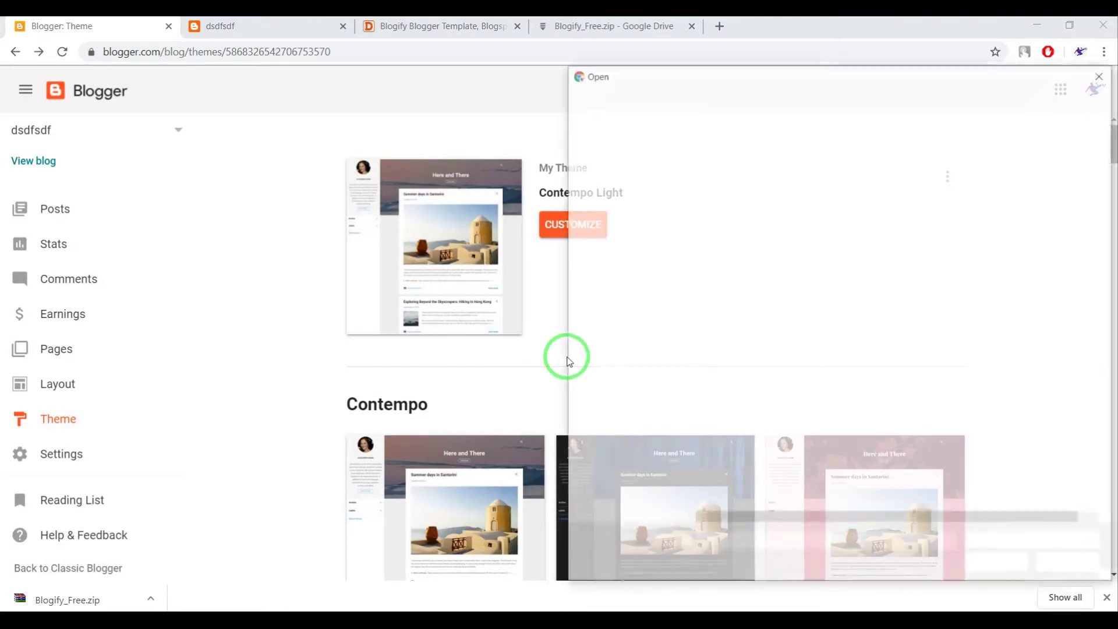
{"action": "left_click", "coordinate": [730, 182]}
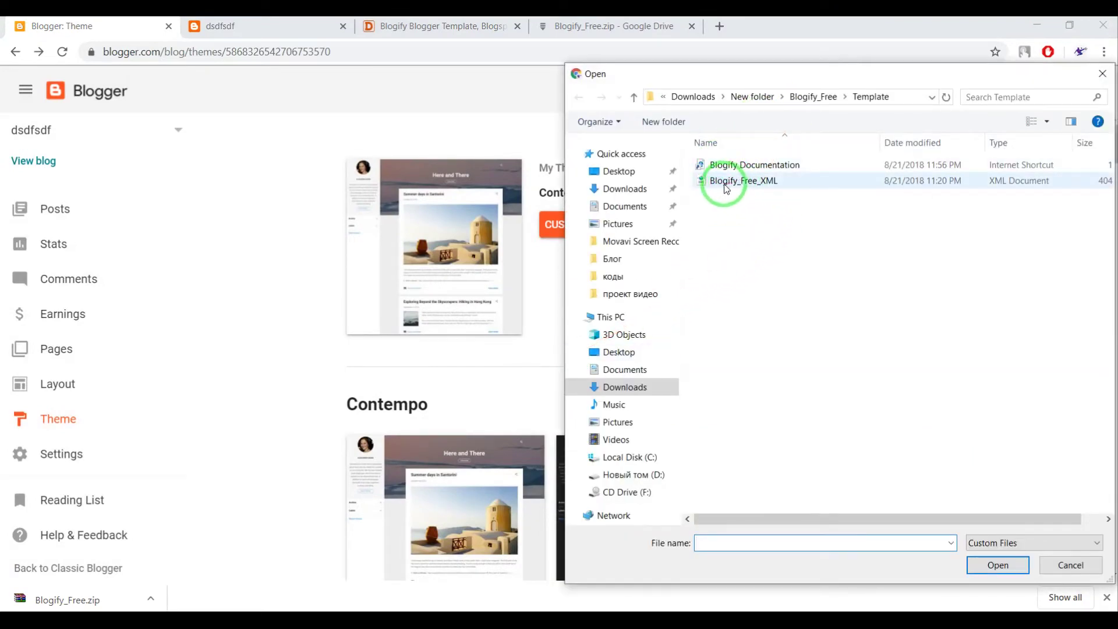
{"action": "left_click", "coordinate": [775, 184]}
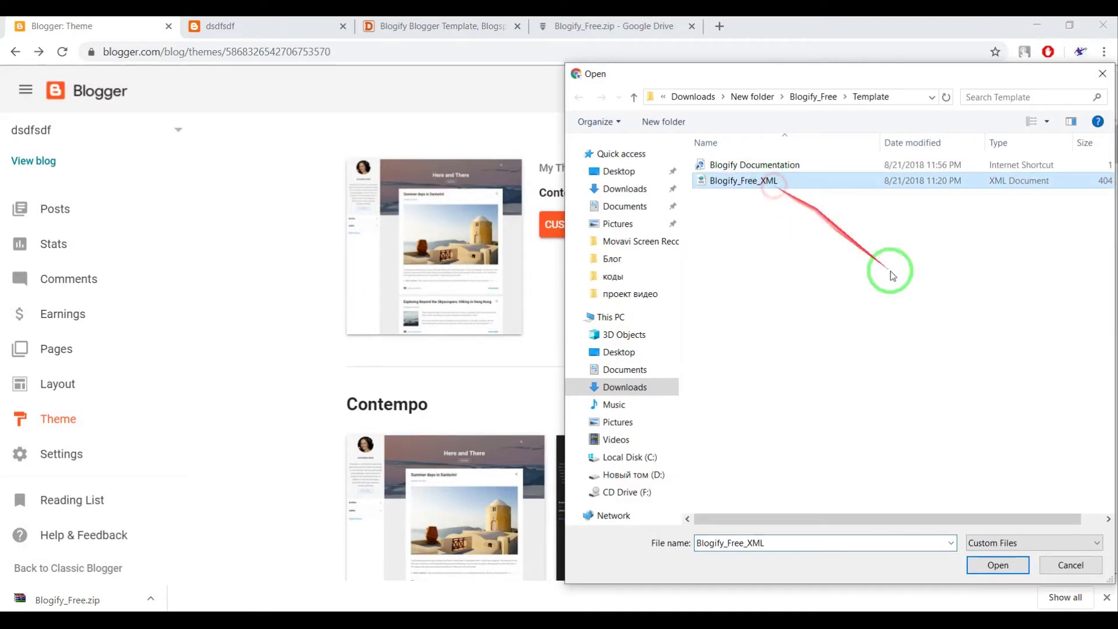
{"action": "left_click", "coordinate": [996, 564]}
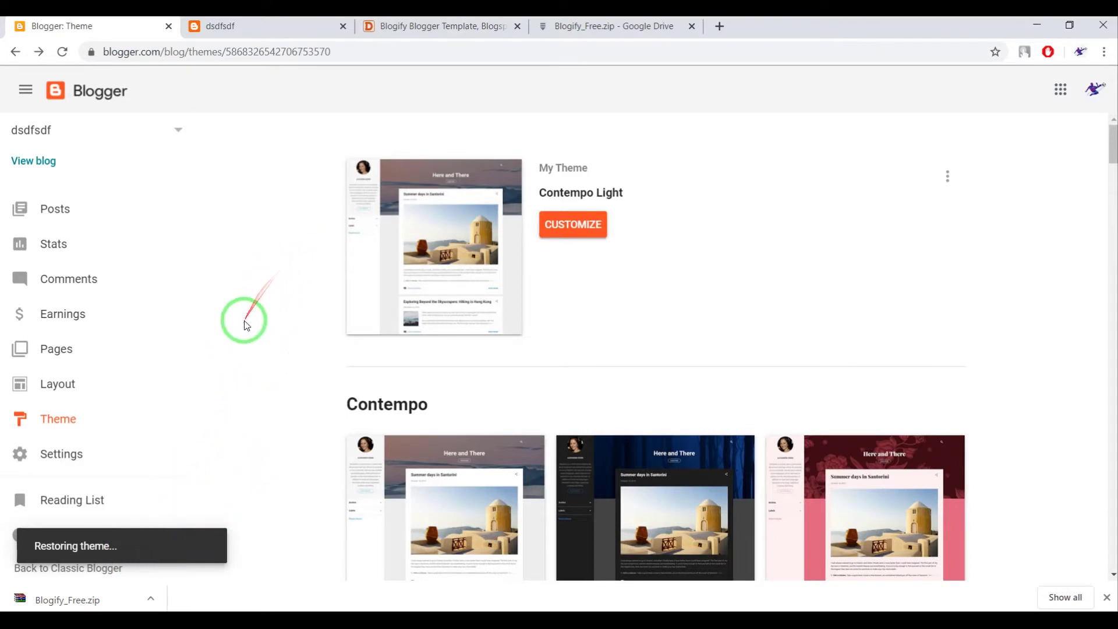
{"action": "left_click", "coordinate": [1107, 598]}
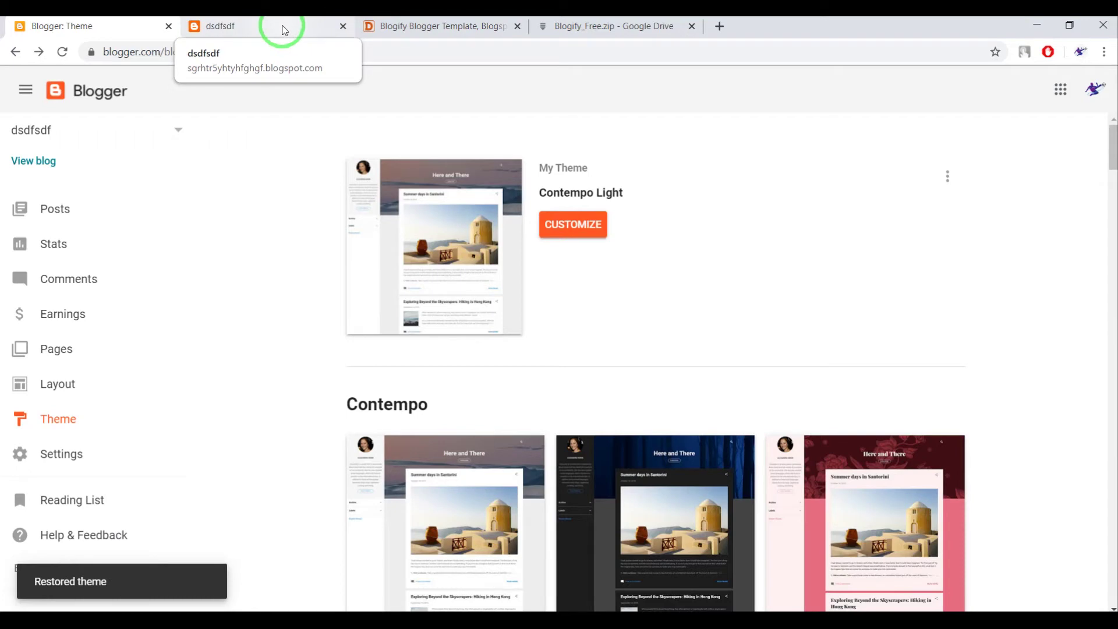
{"action": "left_click", "coordinate": [282, 26]}
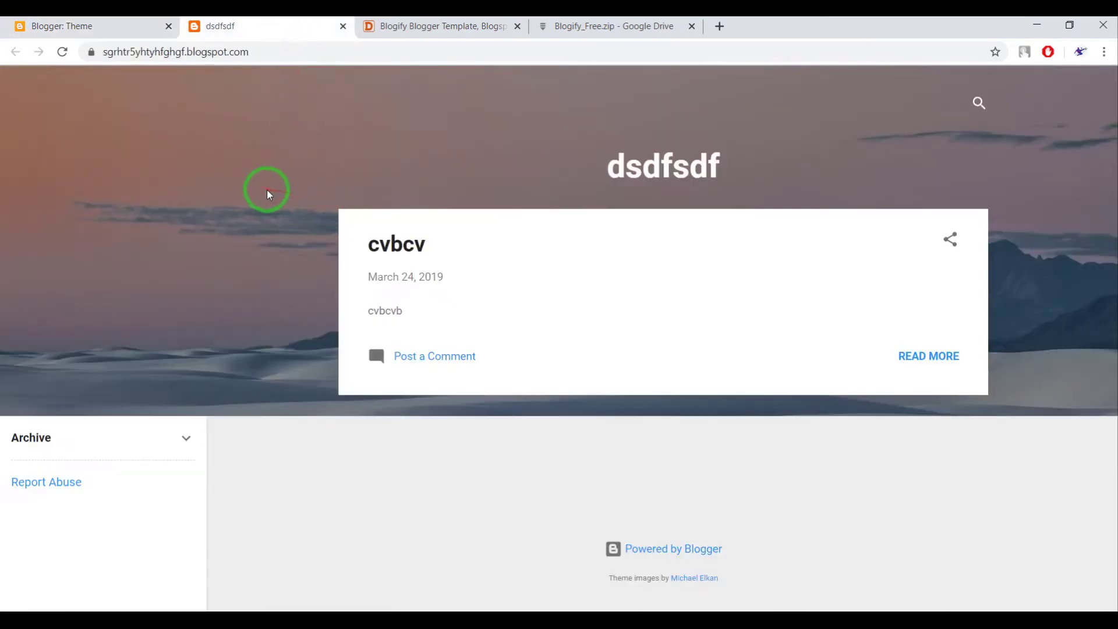
Reload the live dsdfsdf blog to display the new Blogify layout.
{"action": "right_click", "coordinate": [251, 206]}
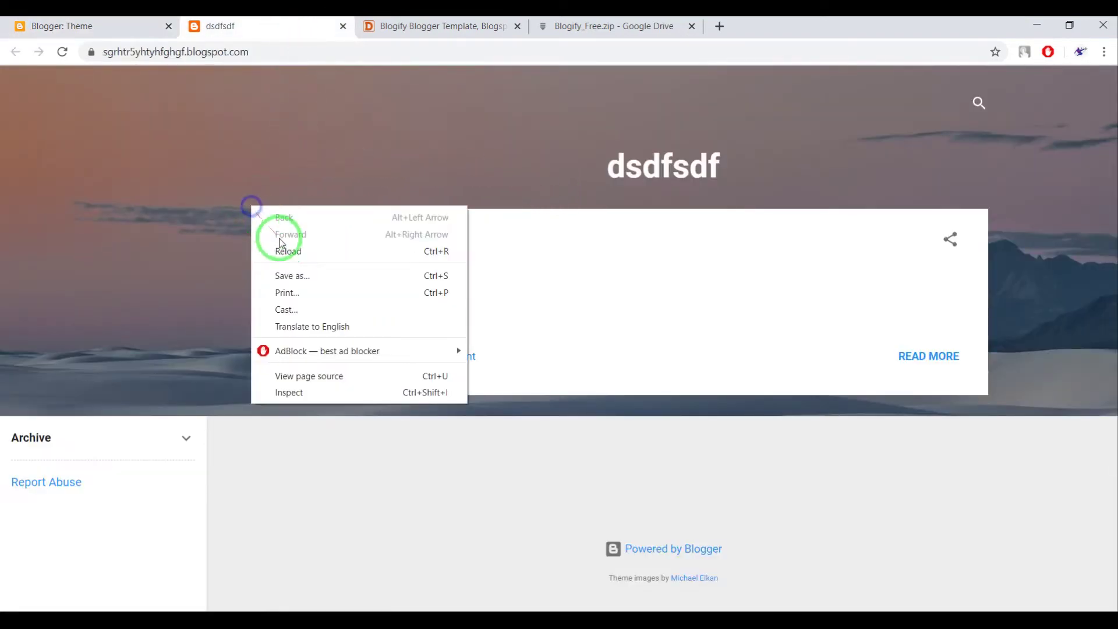
{"action": "left_click", "coordinate": [285, 249]}
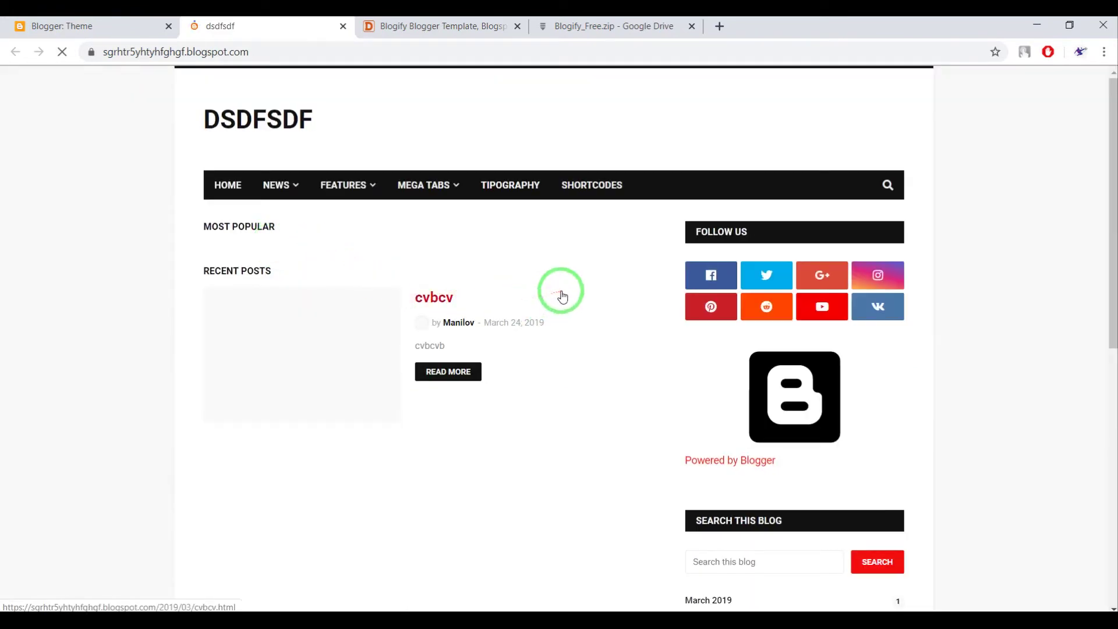
{"action": "scroll", "coordinate": [606, 387], "scroll_direction": "down", "scroll_amount": 3}
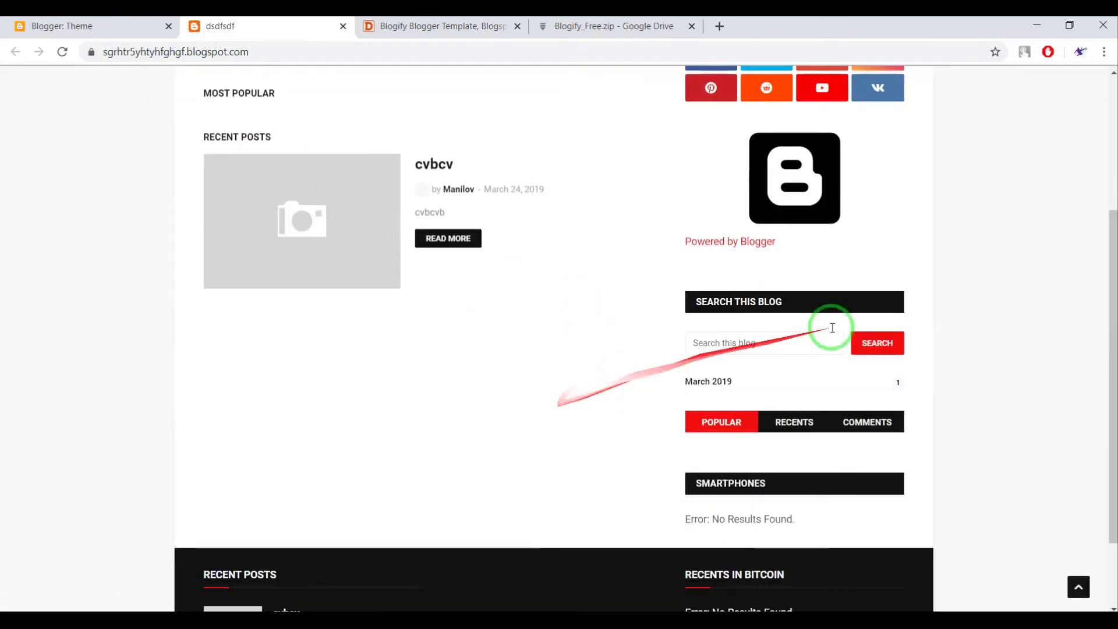
{"action": "left_click_drag", "start_coordinate": [1107, 361], "coordinate": [1107, 231]}
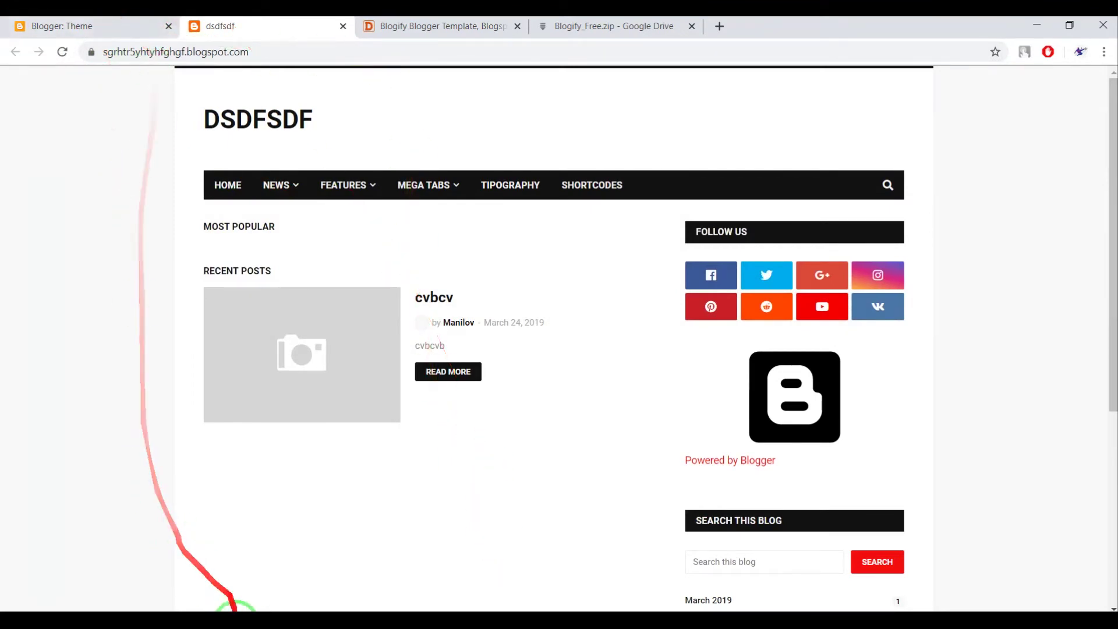
{"action": "mouse_move", "coordinate": [235, 607]}
{"action": "left_click", "coordinate": [280, 548]}
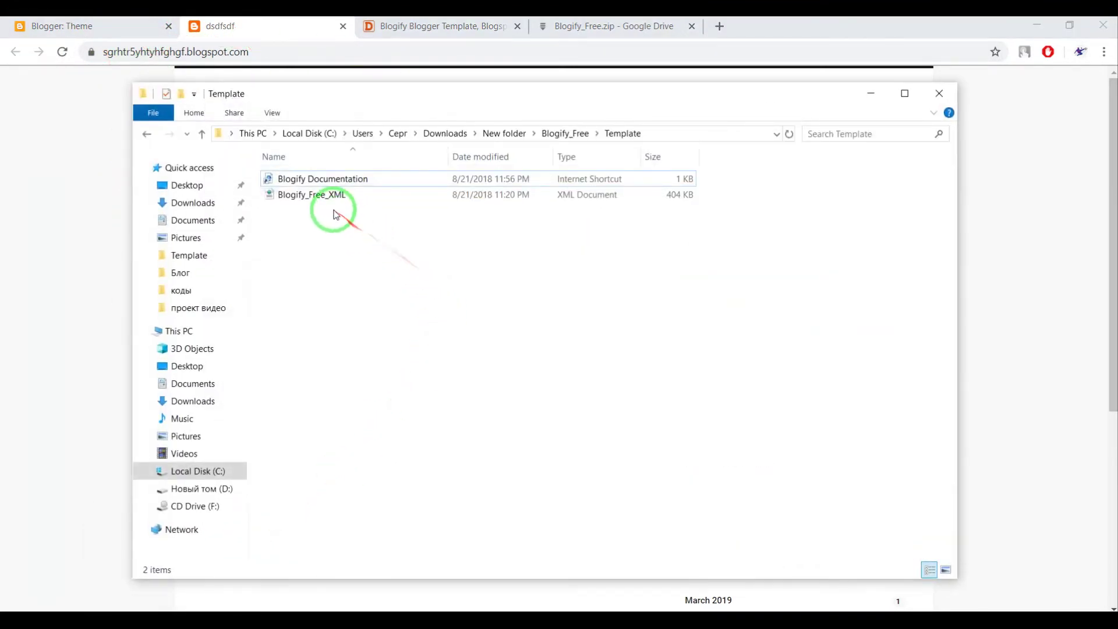
Open Blogify_Free_XML in Notepad using Open with.
{"action": "left_click", "coordinate": [324, 195]}
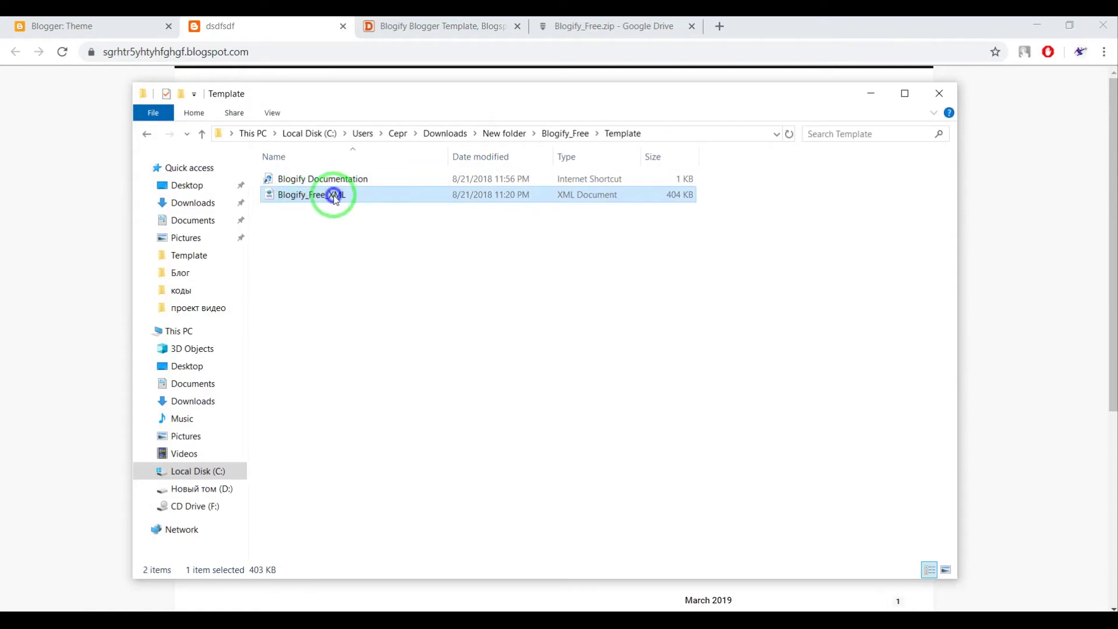
{"action": "double_click", "coordinate": [335, 198]}
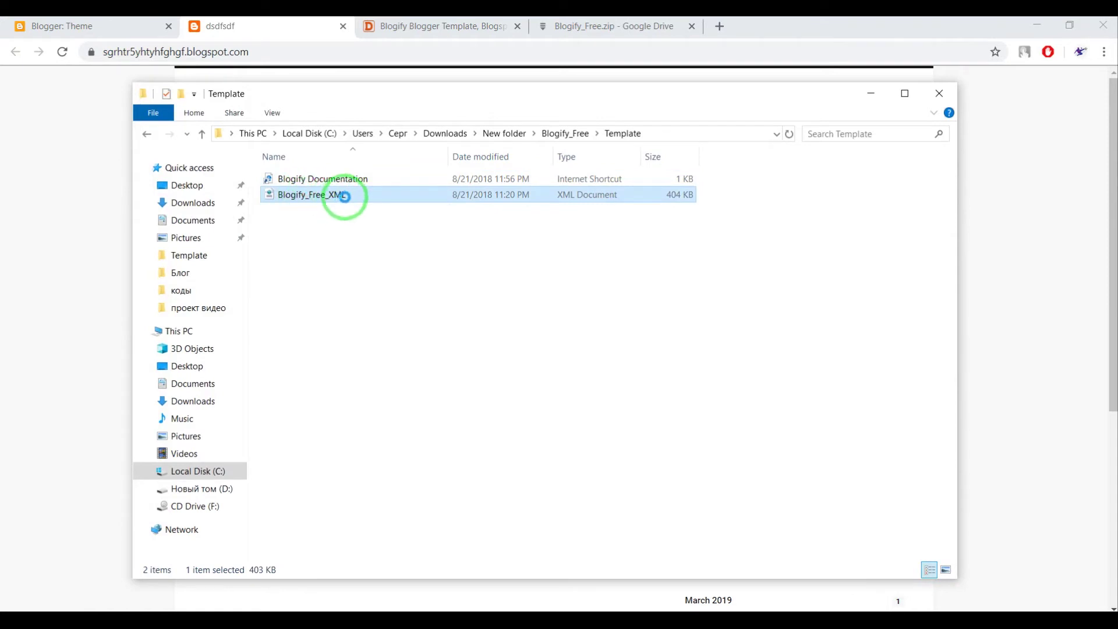
{"action": "right_click", "coordinate": [347, 197]}
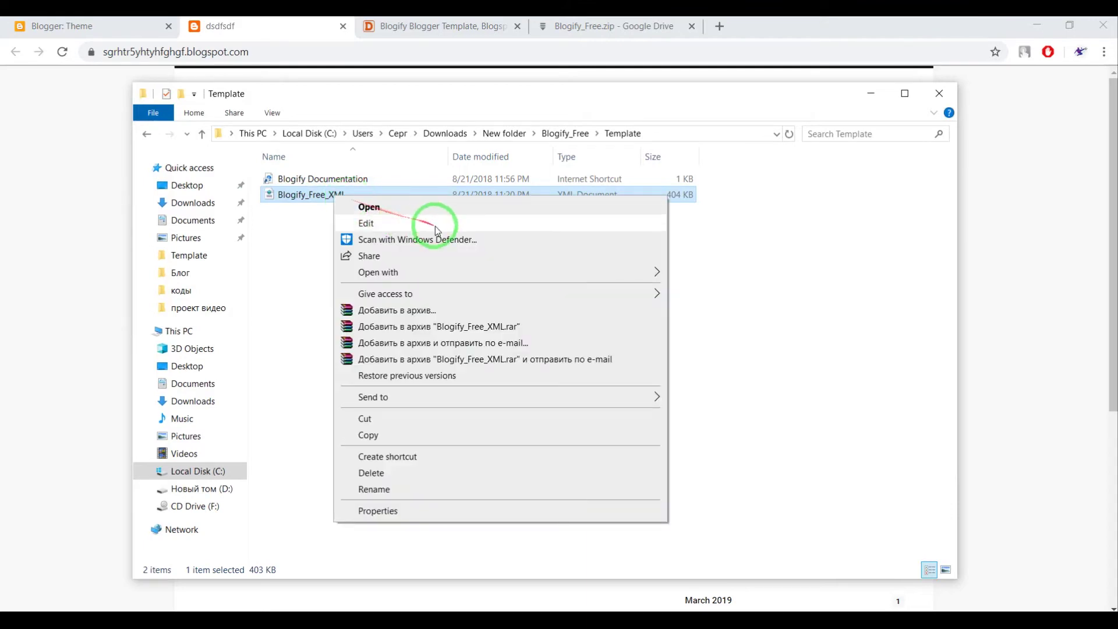
{"action": "mouse_move", "coordinate": [377, 272]}
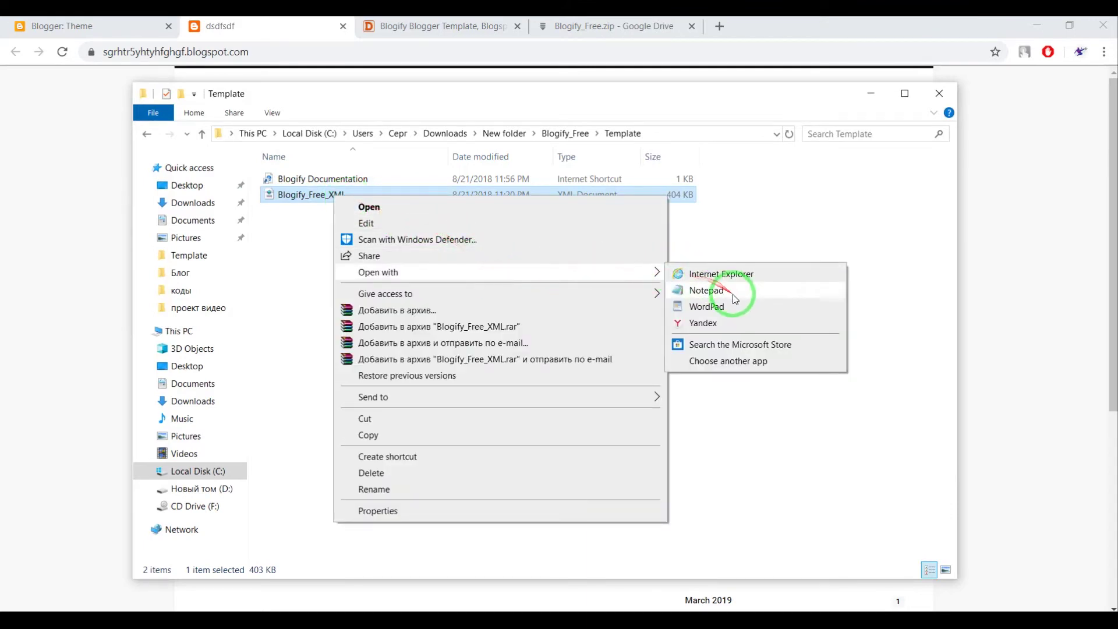
{"action": "left_click", "coordinate": [732, 295]}
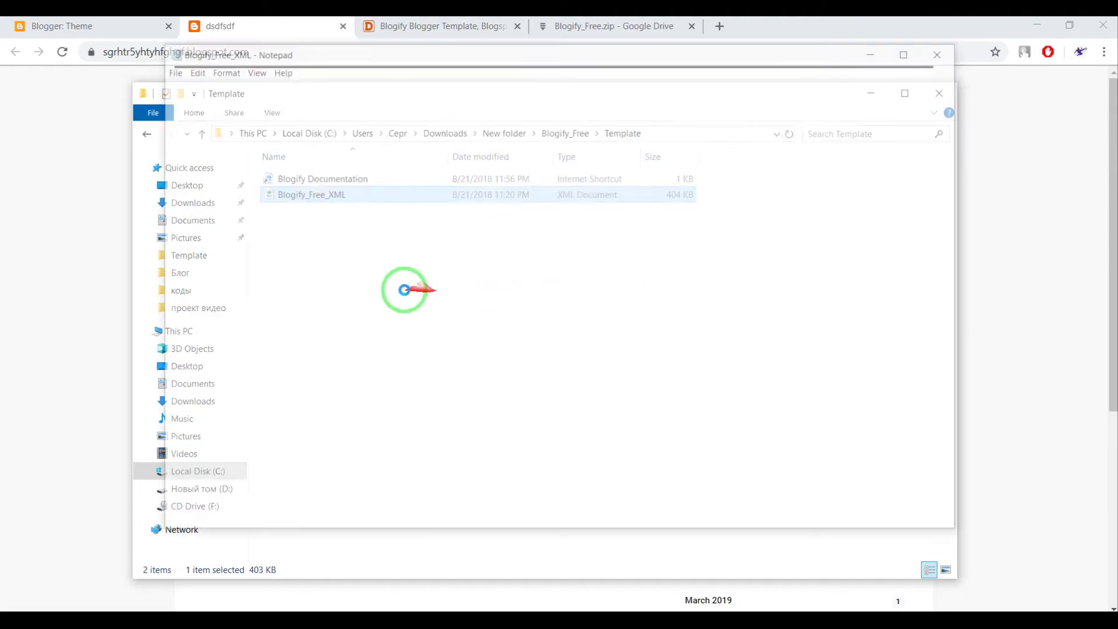
{"action": "left_click_drag", "start_coordinate": [301, 209], "coordinate": [306, 211]}
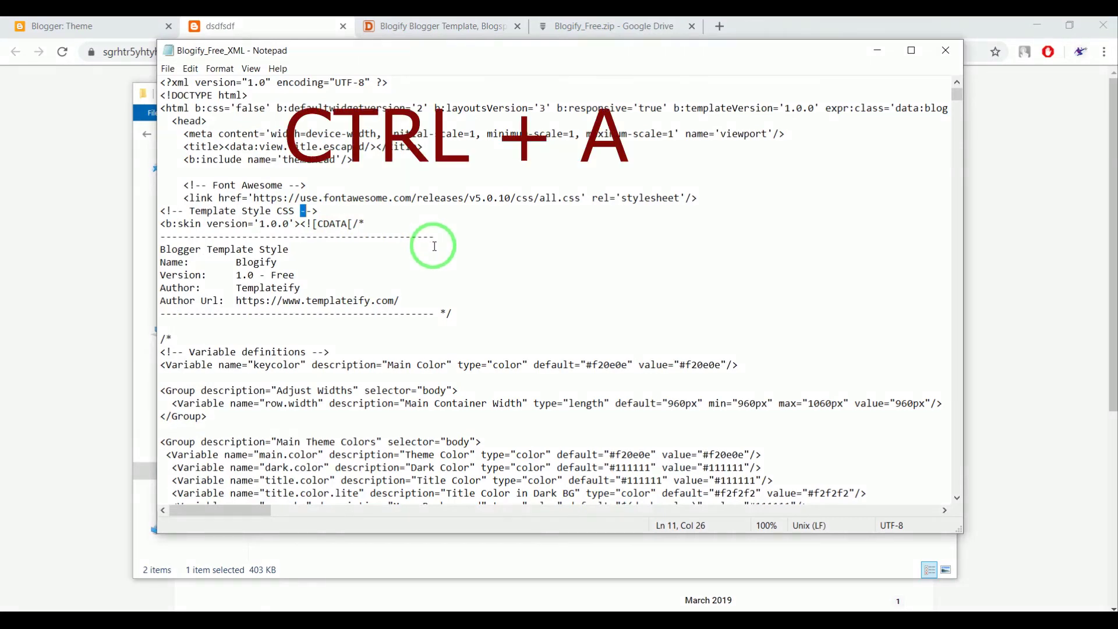
Select and copy all the Blogify template code in Notepad, then return to Blogger.
{"action": "key", "text": "ctrl+a"}
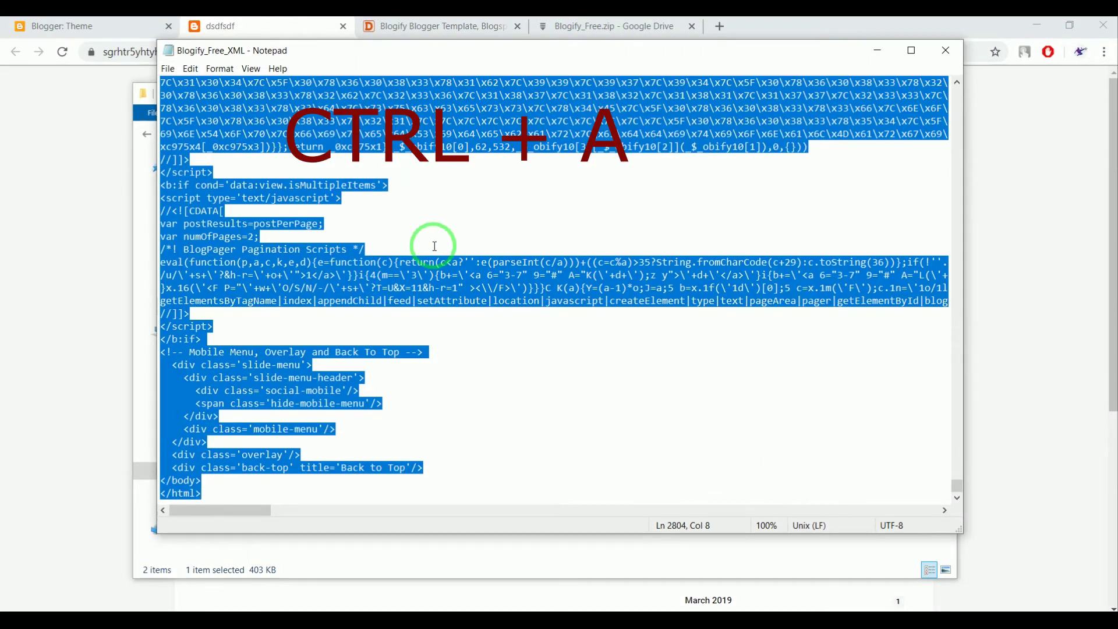
{"action": "left_click", "coordinate": [52, 26]}
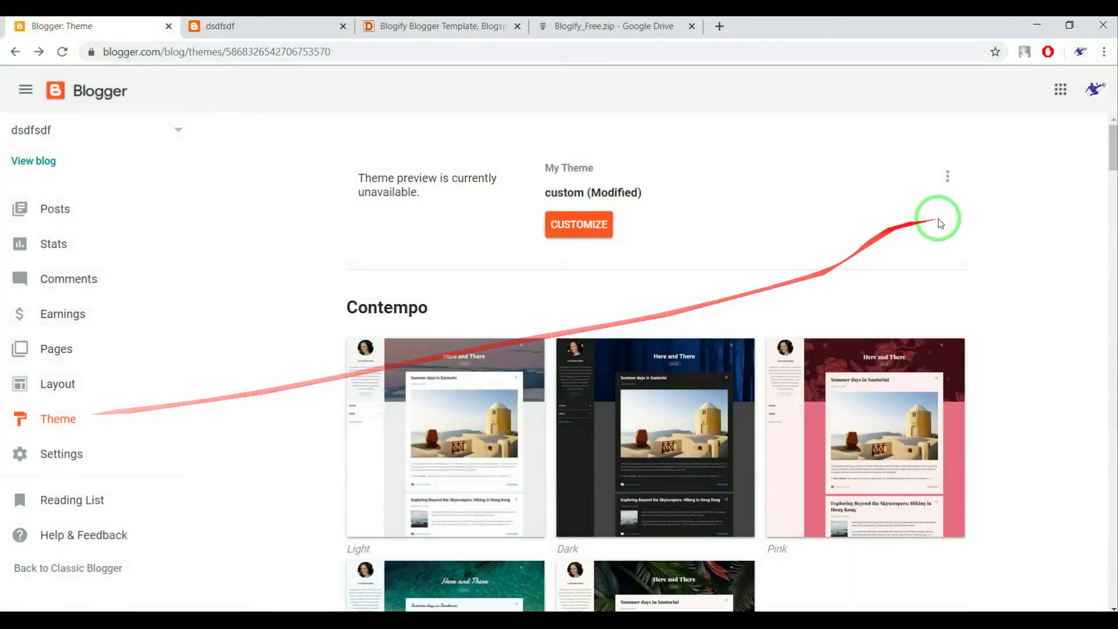
Open Edit HTML from the current theme's menu and select all existing theme code.
{"action": "left_click", "coordinate": [944, 178]}
{"action": "left_click", "coordinate": [836, 290]}
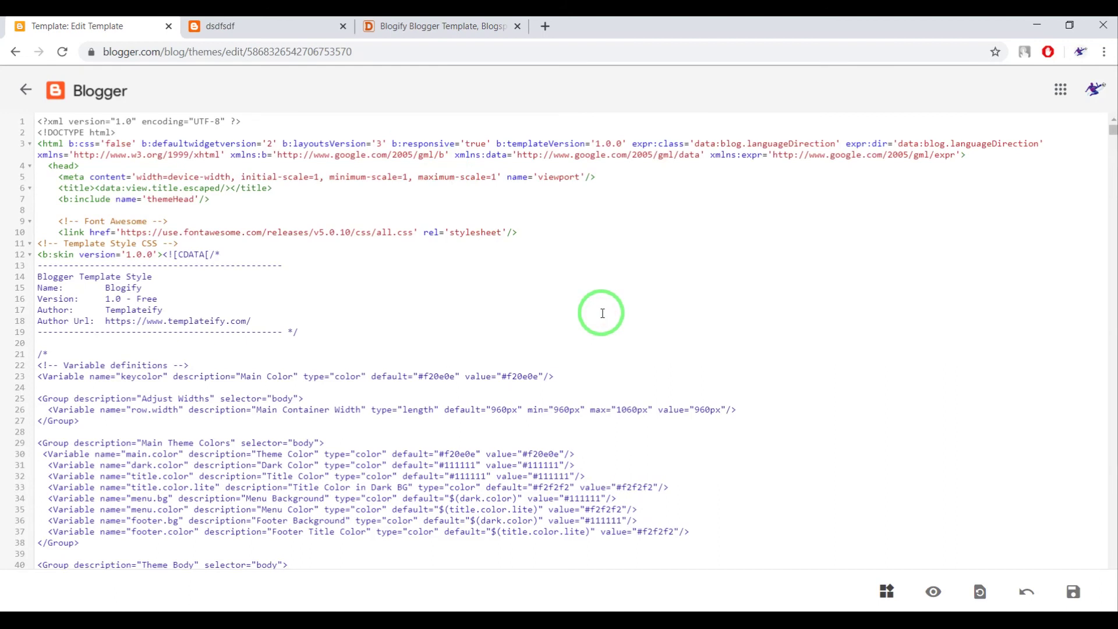
{"action": "key", "text": "ctrl+a"}
{"action": "key", "text": "ctrl+a"}
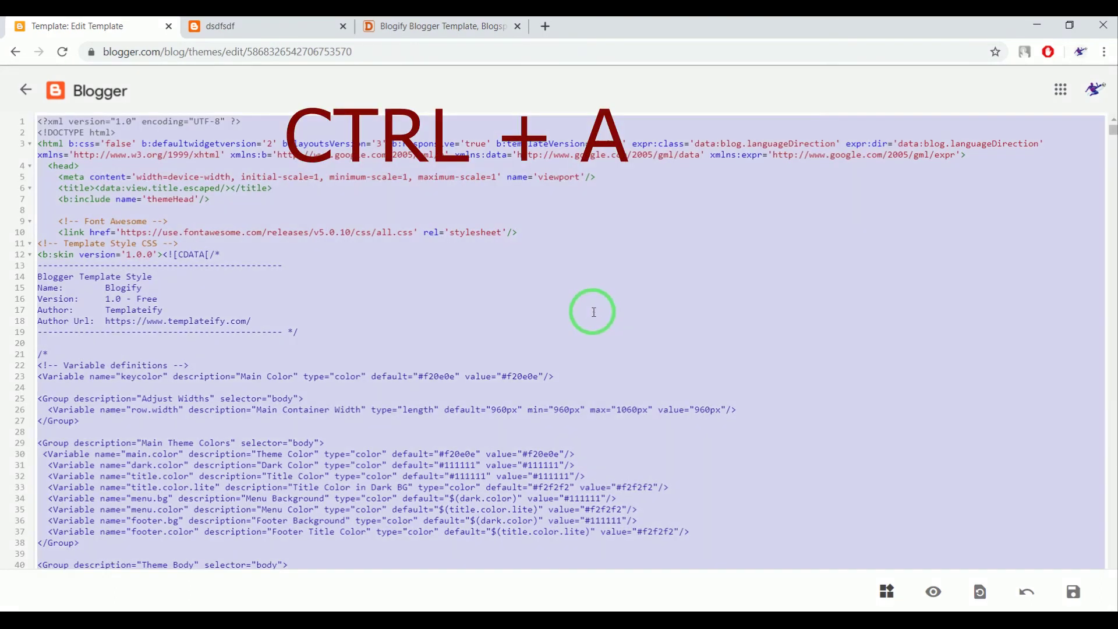
Paste the copied Blogify template code over the selected theme HTML.
{"action": "key", "text": "ctrl+v"}
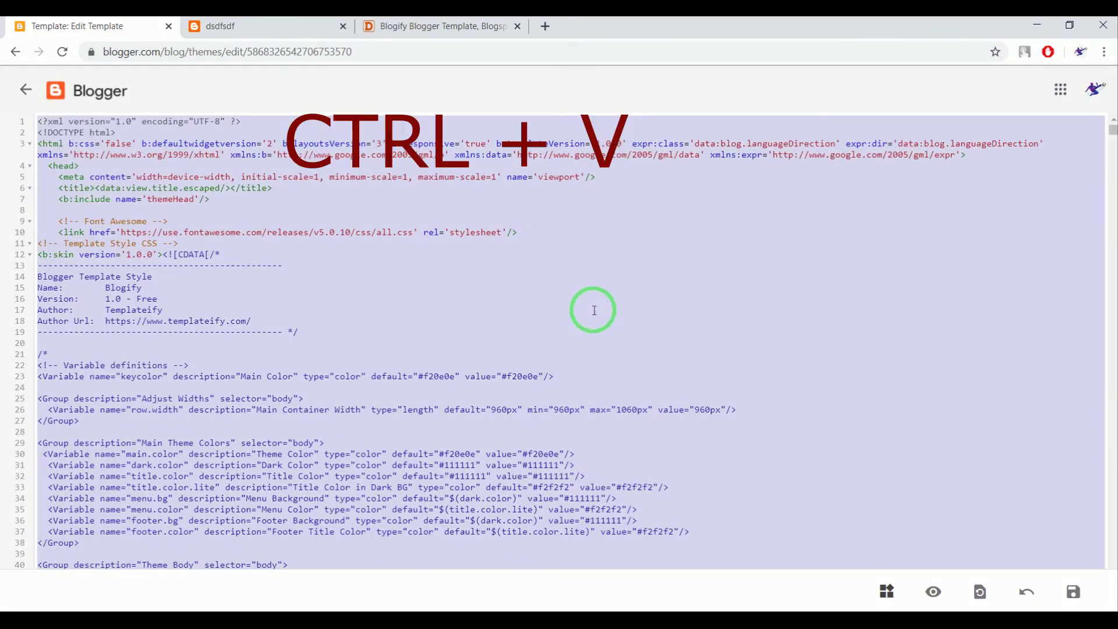